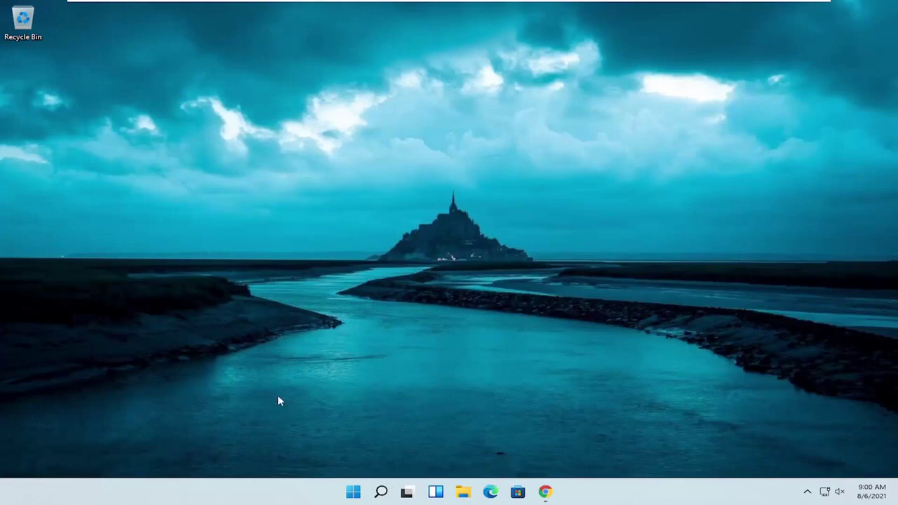
Open System Configuration by searching for msconfig.
click(381, 496)
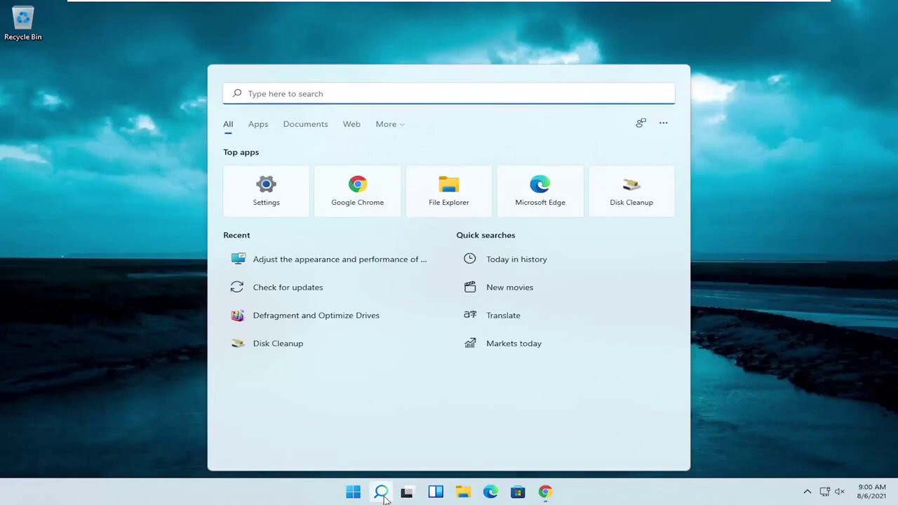
text(mscon)
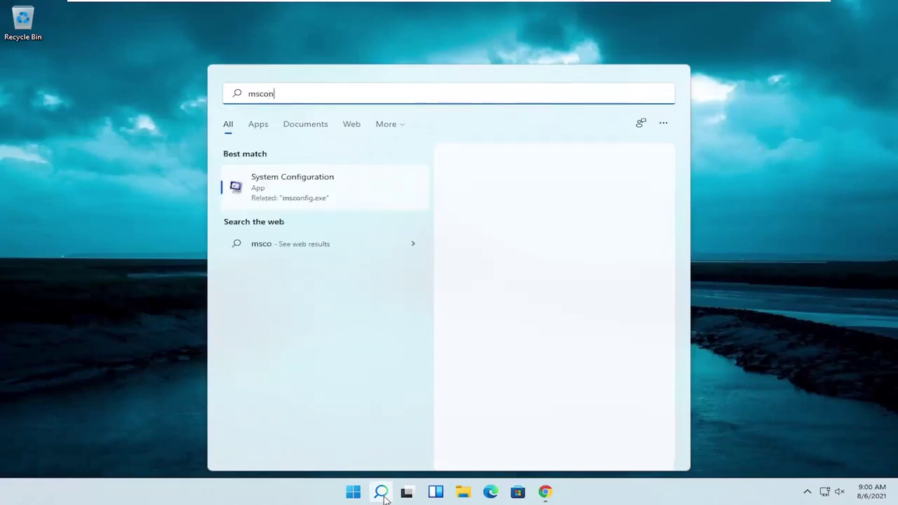
text(fig)
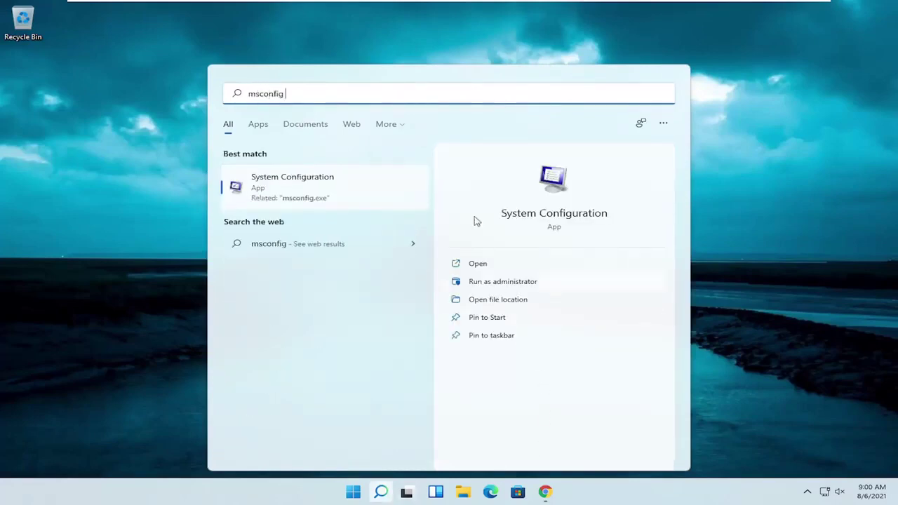
click(307, 195)
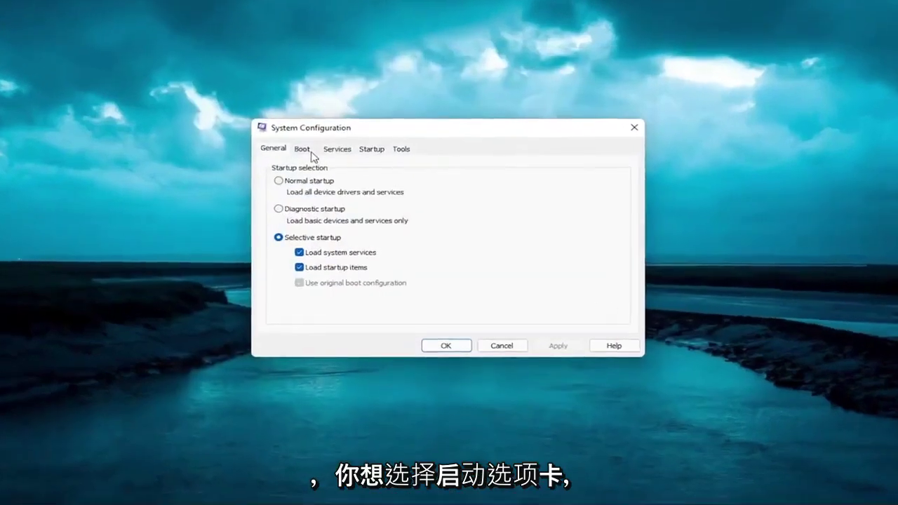
In the Boot tab's advanced options, limit processors to 2 and enable maximum memory at 4096.
click(312, 153)
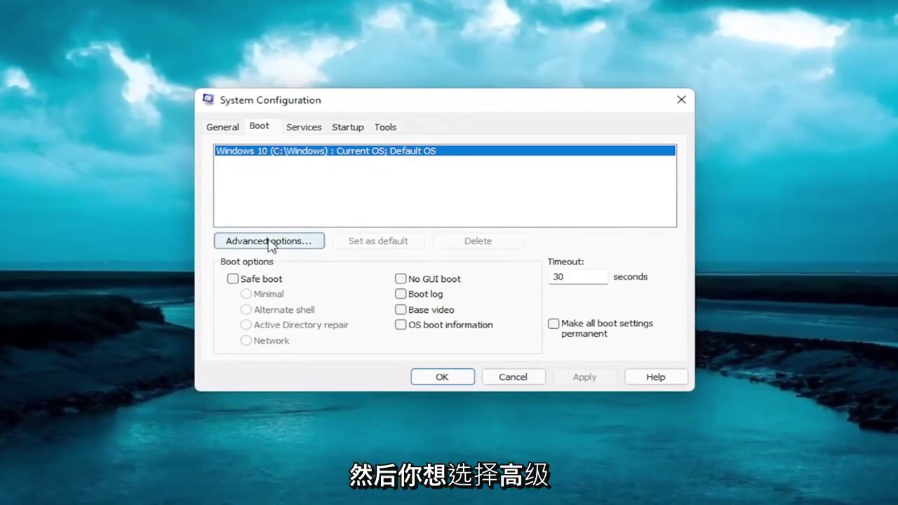
click(274, 242)
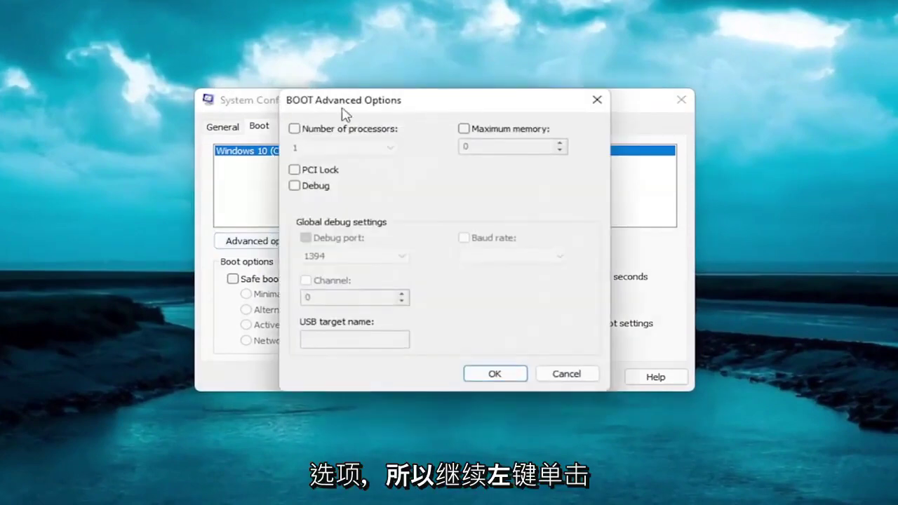
click(294, 129)
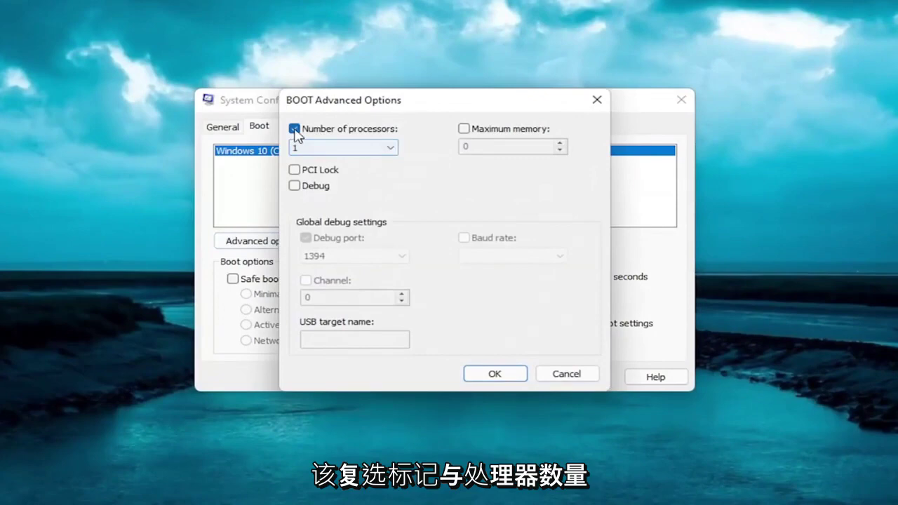
click(390, 150)
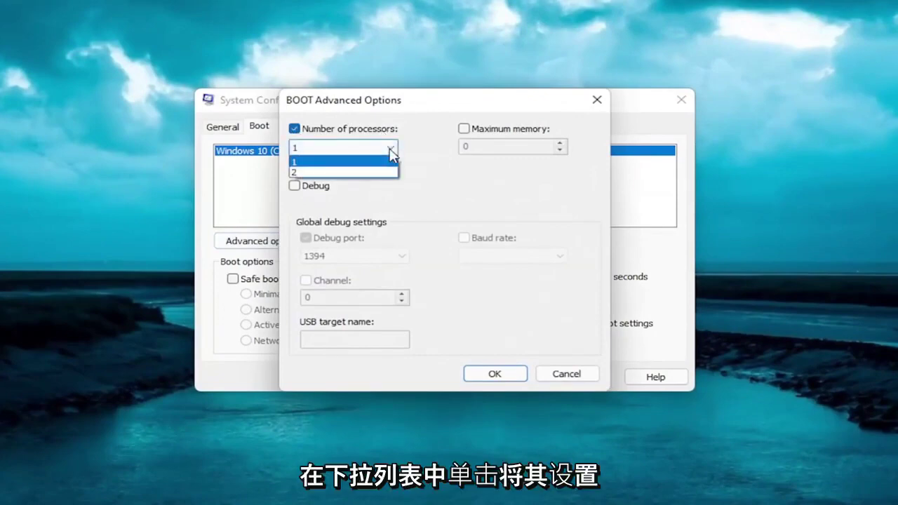
click(350, 173)
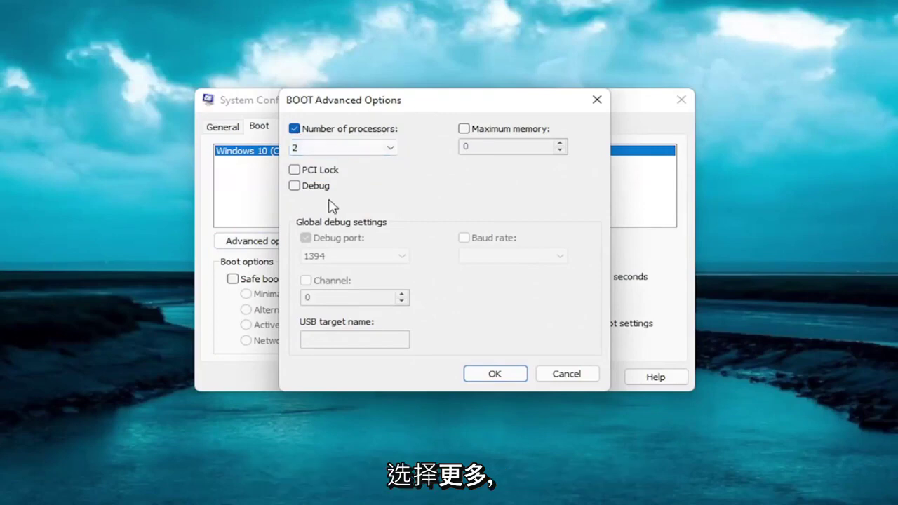
click(464, 129)
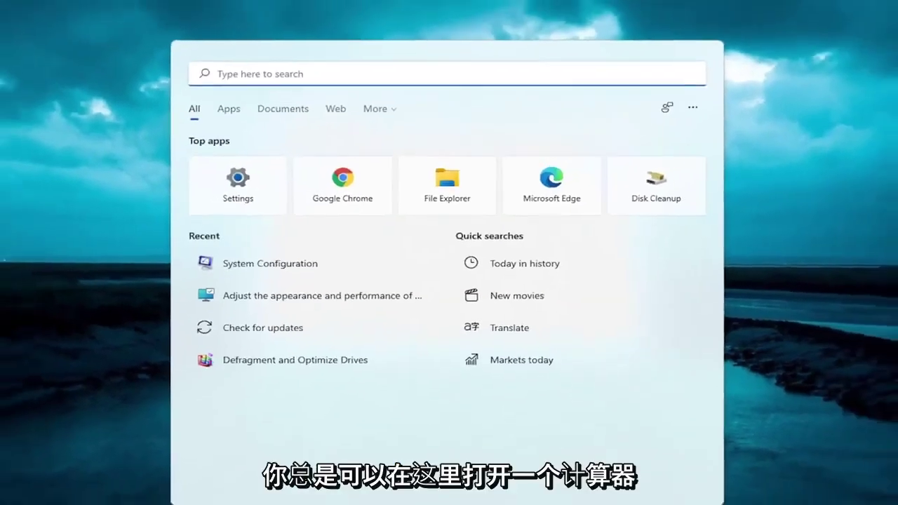
Launch Calculator and compute 1024 times 8.
text(calculator)
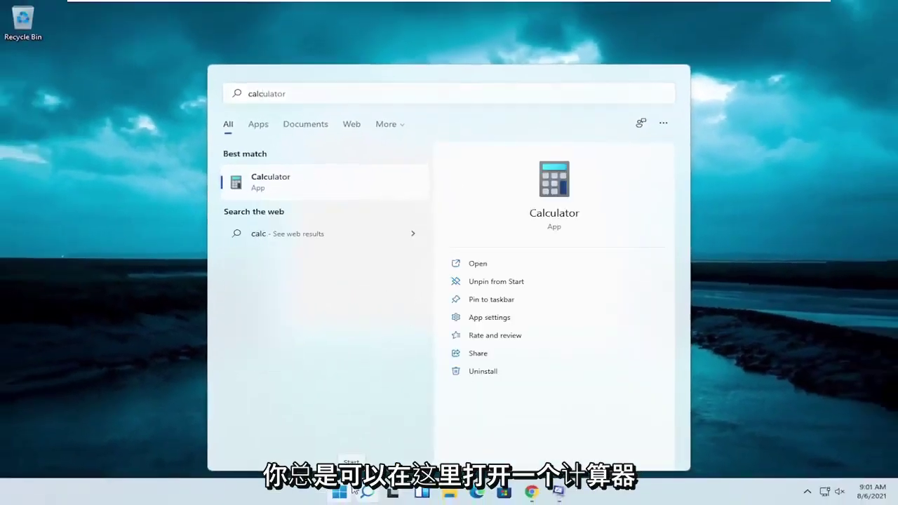
key(Return)
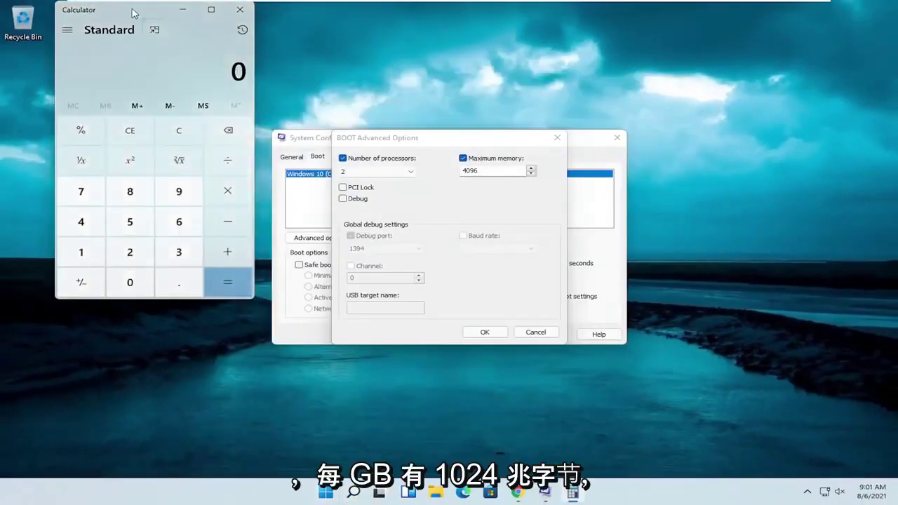
drag(134, 13, 356, 88)
text(1,024)
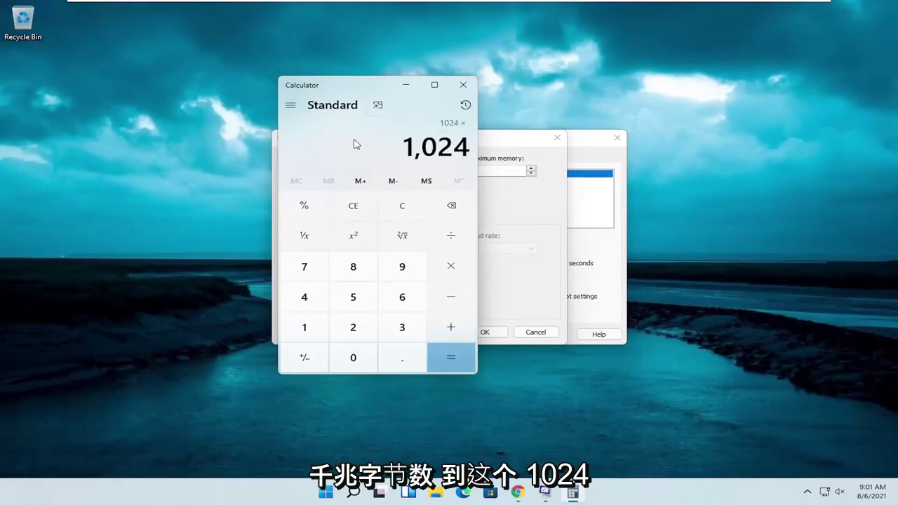
text(8)
key(Return)
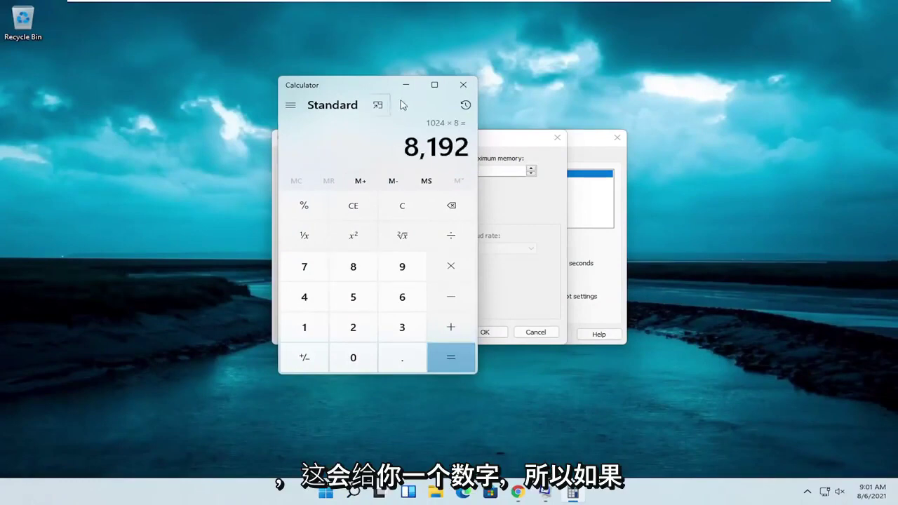
Double the result to 16,384, then compute 1024*4 = 4,096 and close Calculator.
drag(403, 104, 318, 116)
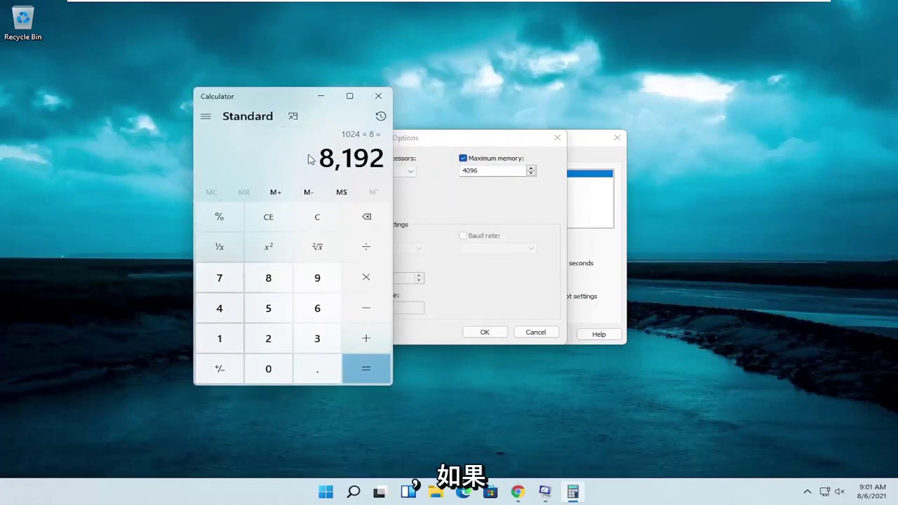
text(*2)
key(Return)
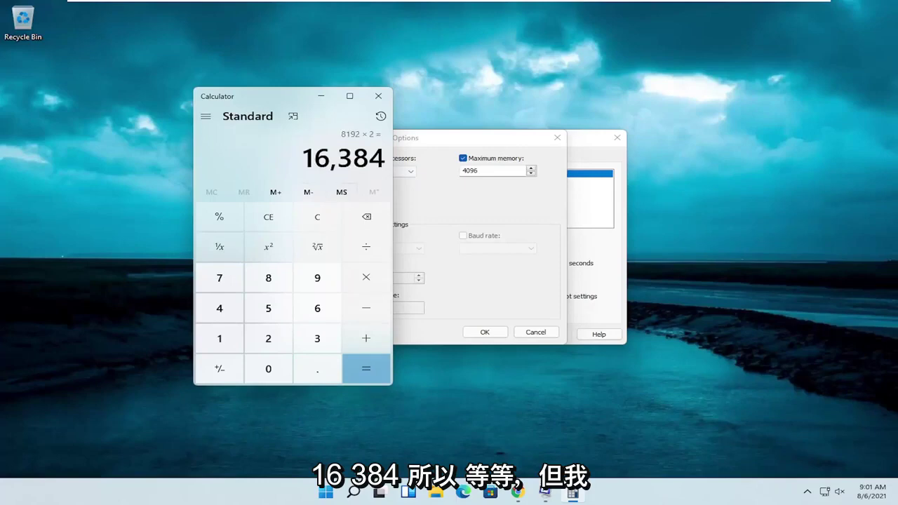
key(Escape)
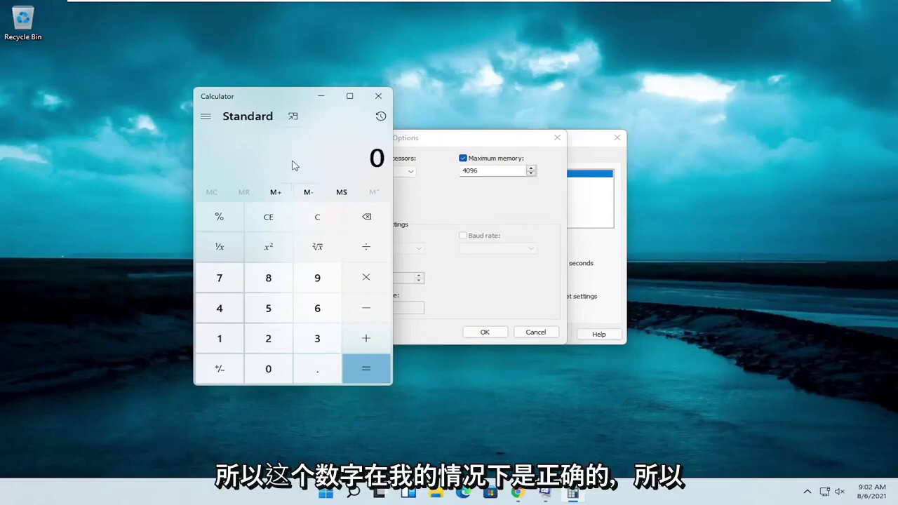
text(1024*)
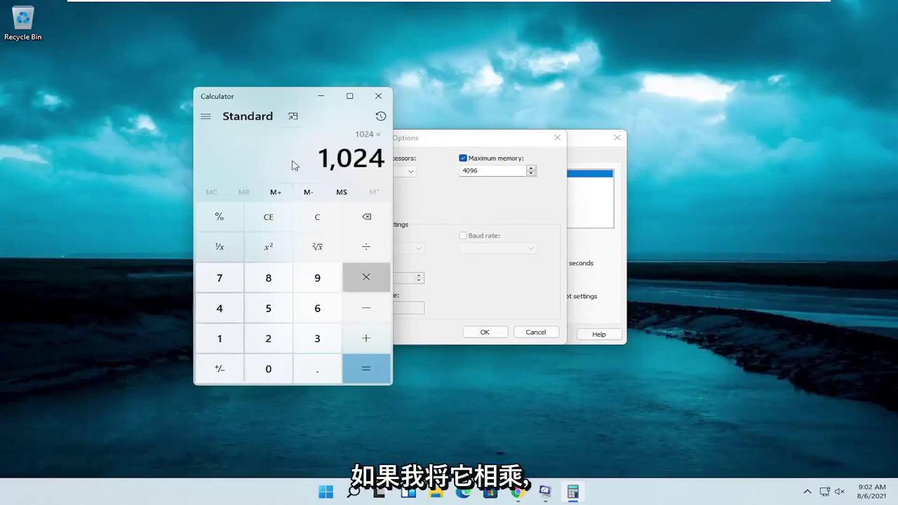
text(4)
key(Return)
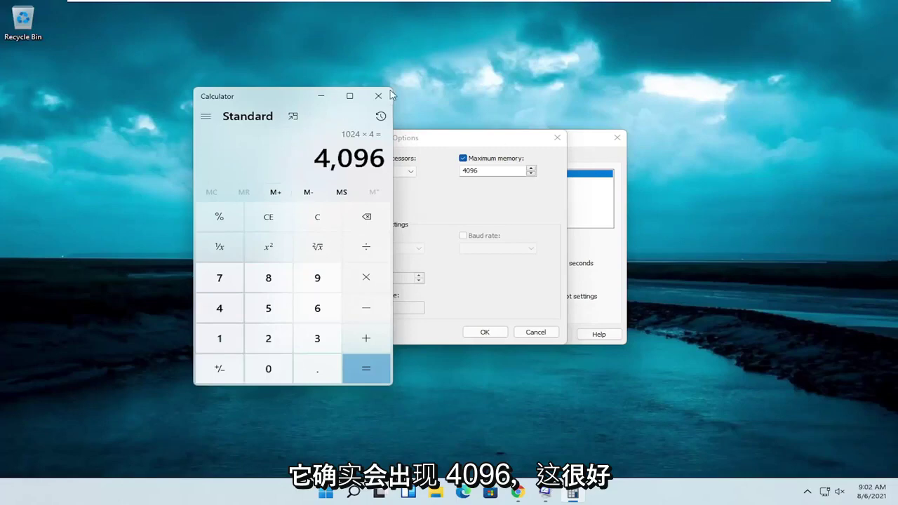
click(379, 97)
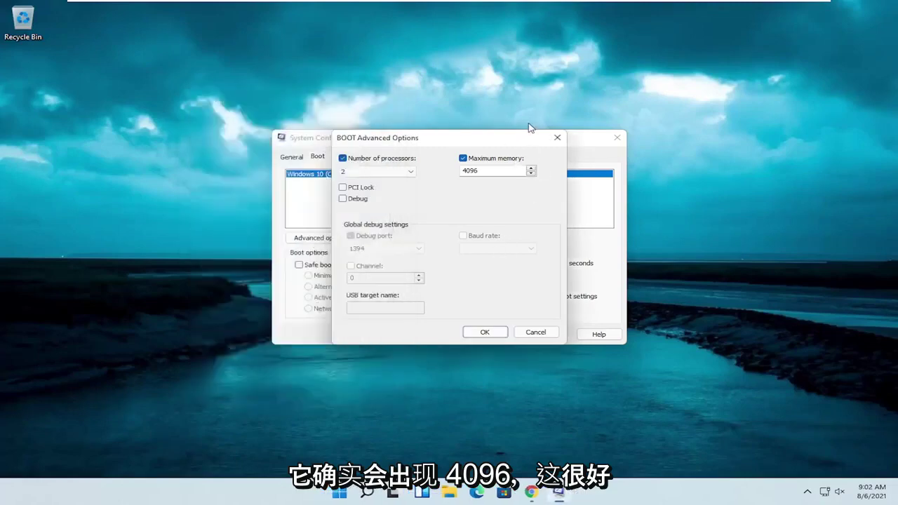
Save the 2-processor, 4096 MB boot limits, close System Configuration, and search 'adjus'.
click(486, 333)
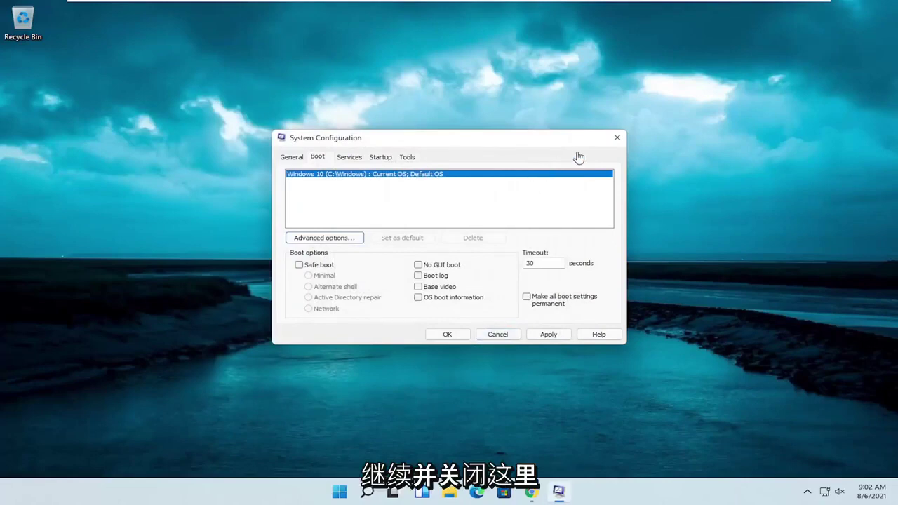
click(617, 138)
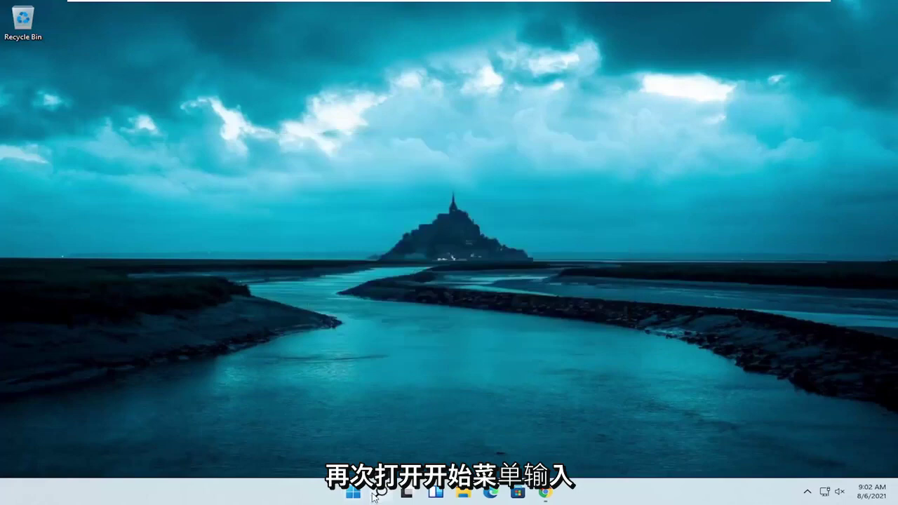
click(373, 496)
text(adjus)
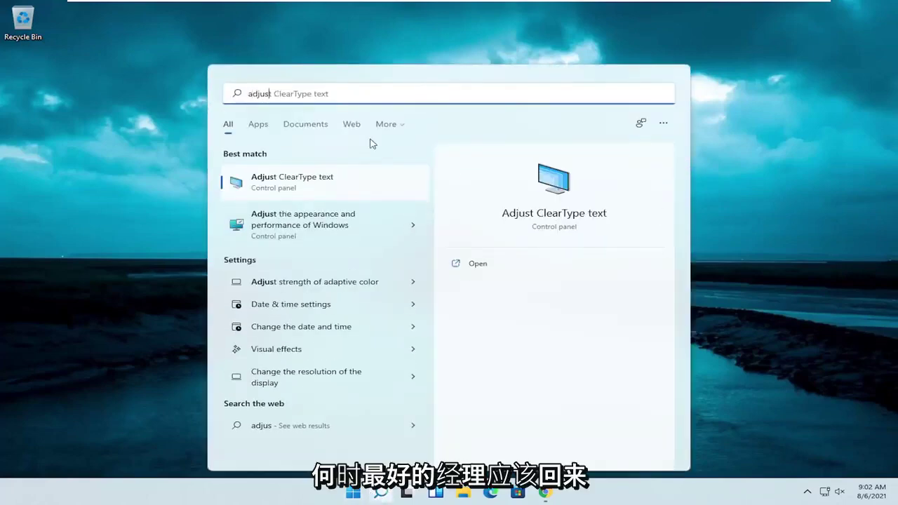
Set virtual memory to automatically manage the paging file size and acknowledge the restart notice.
click(322, 234)
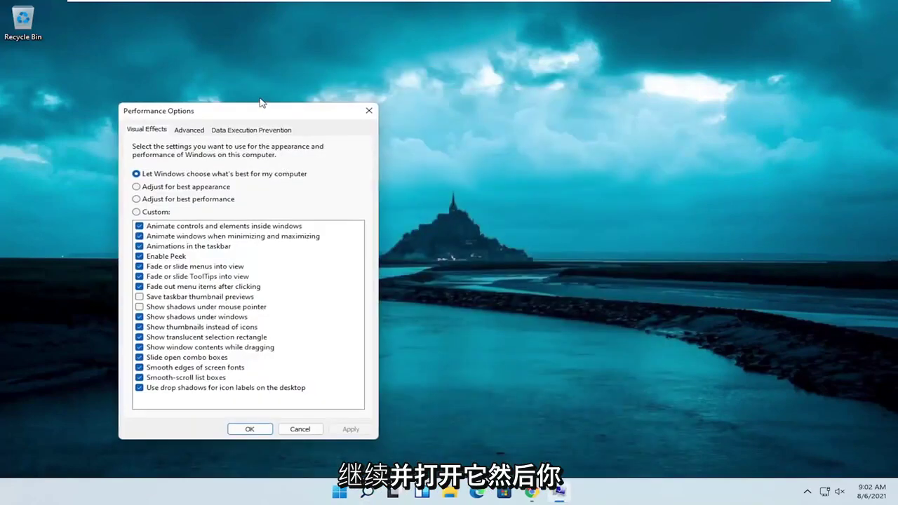
drag(263, 116, 415, 76)
click(344, 94)
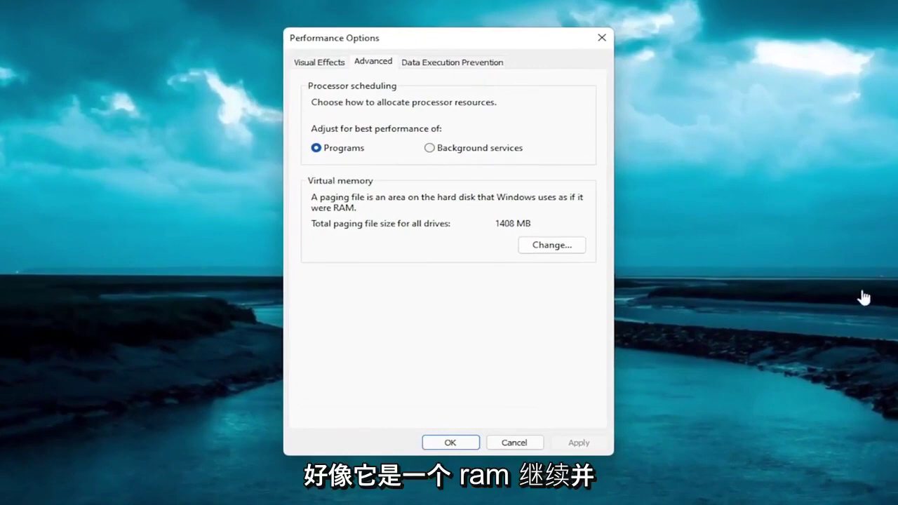
click(562, 247)
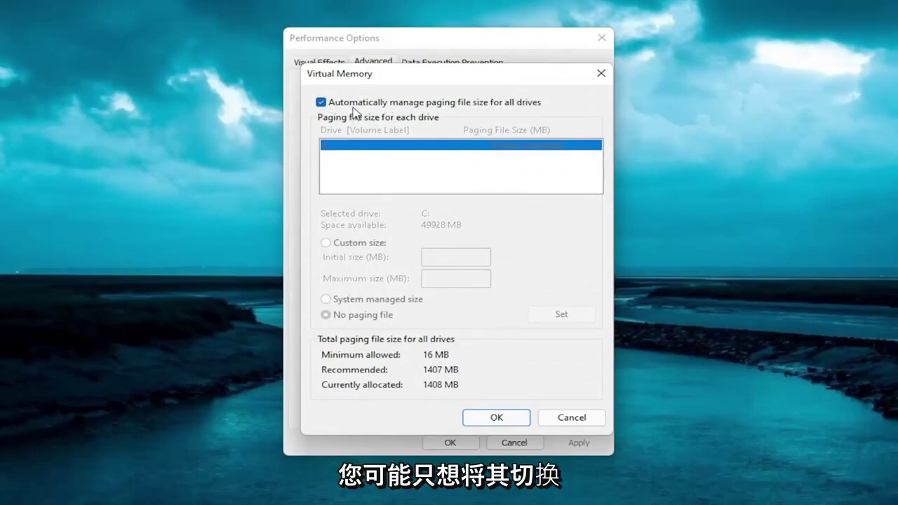
click(493, 419)
drag(499, 232, 444, 230)
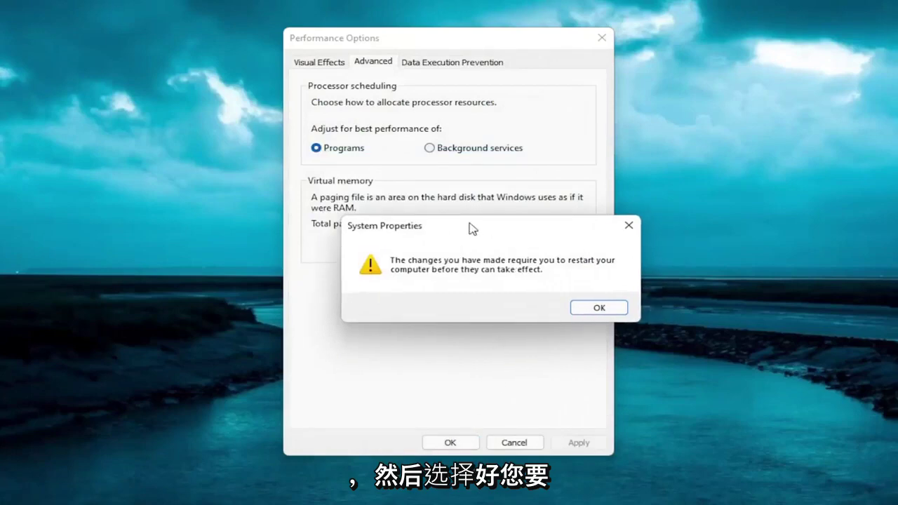
click(565, 309)
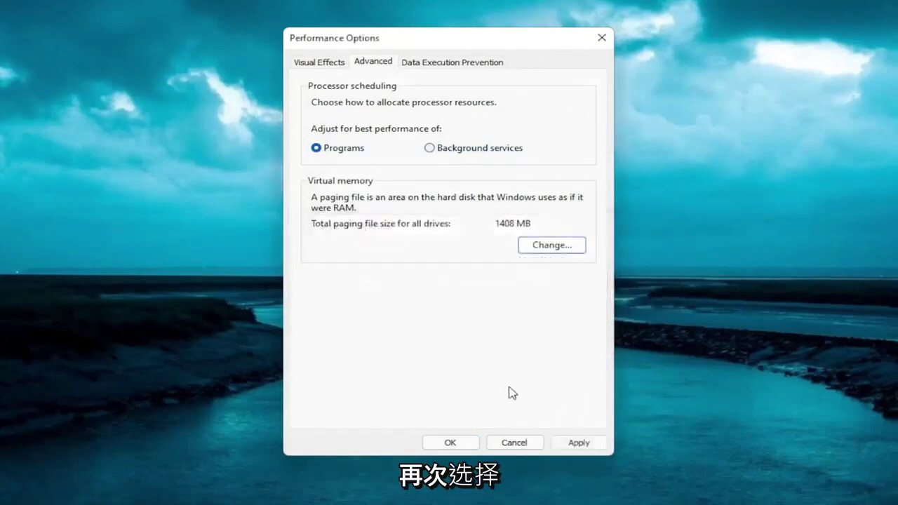
Close Performance Options and Chrome, then restart the computer from the Start button's menu.
click(452, 442)
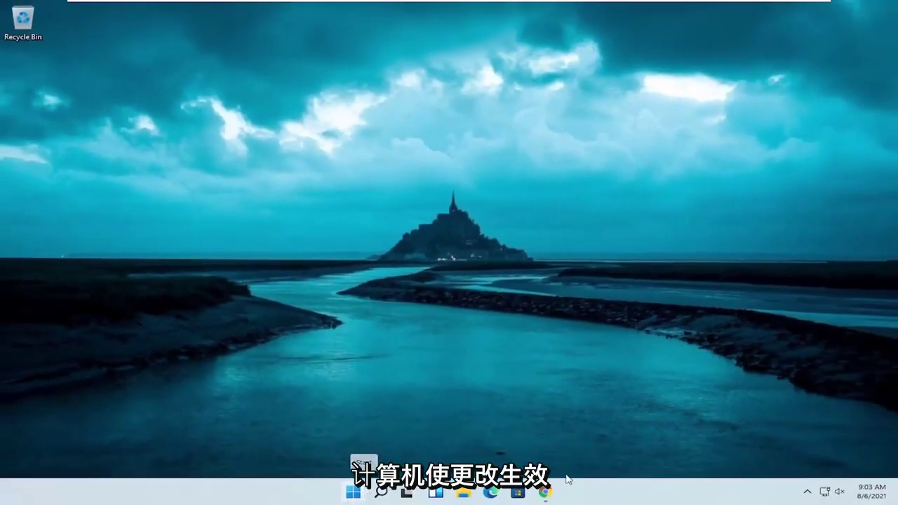
right_click(545, 491)
click(513, 464)
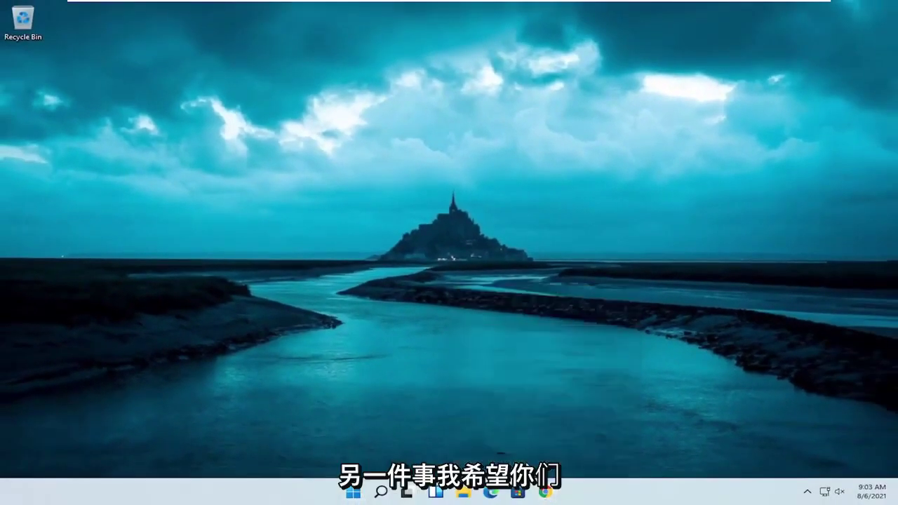
right_click(355, 493)
mouse_move(342, 447)
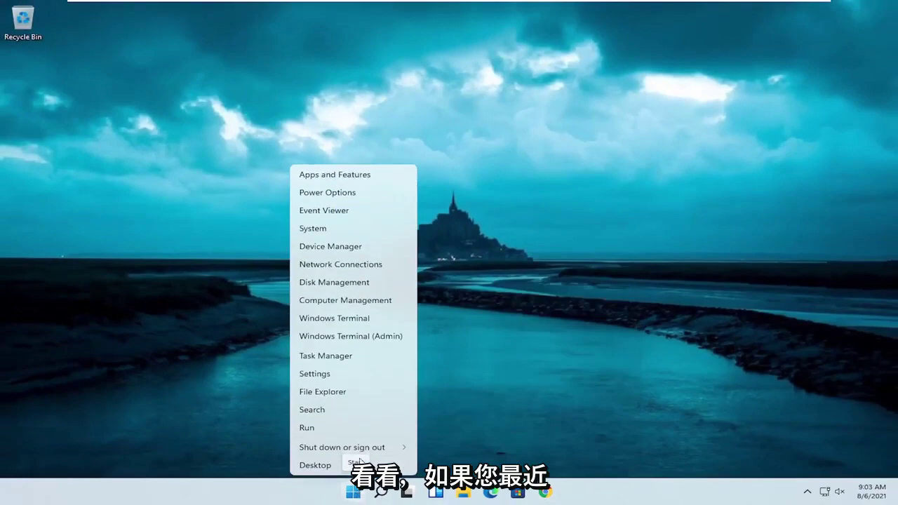
click(442, 467)
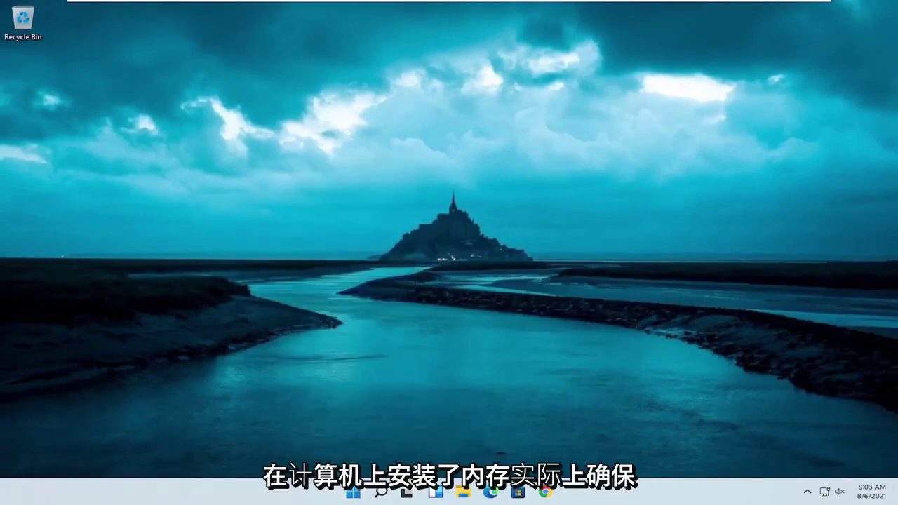